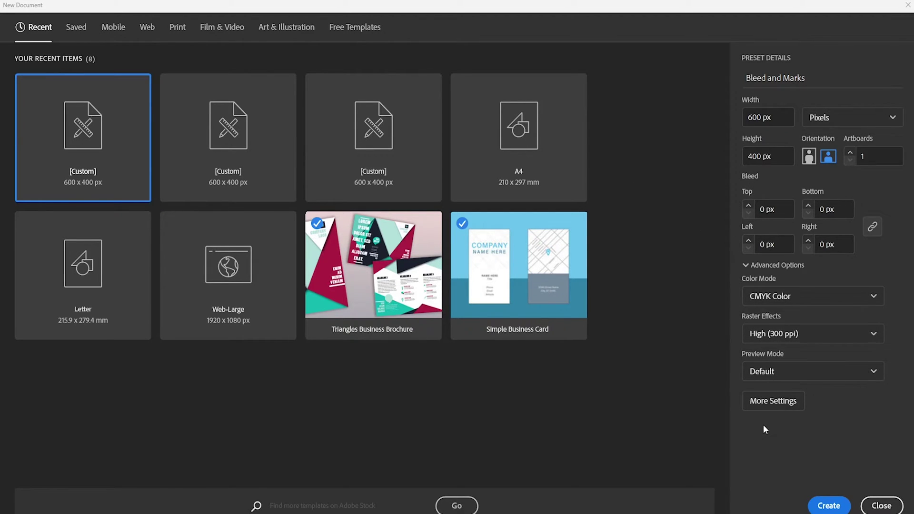
Step: In More Settings, give the new document 3 artboards in 3 columns with 40 px spacing
click(772, 400)
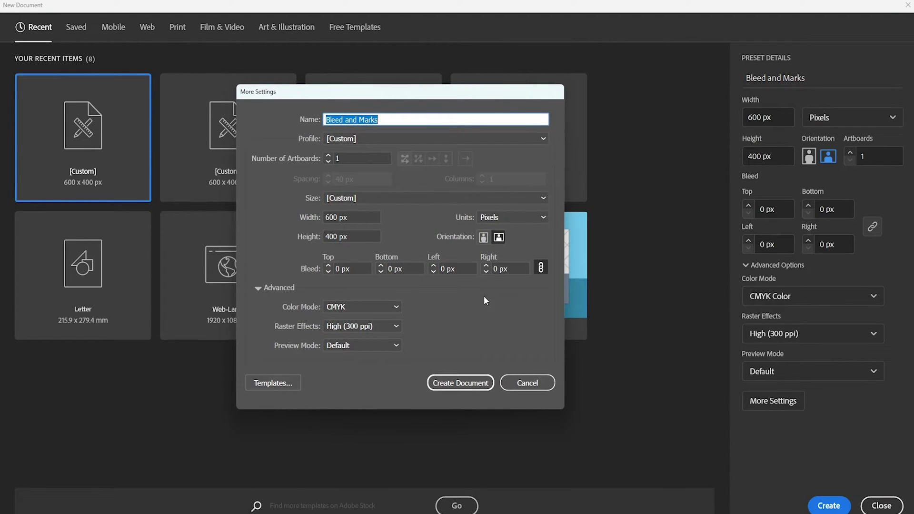
click(328, 157)
click(328, 156)
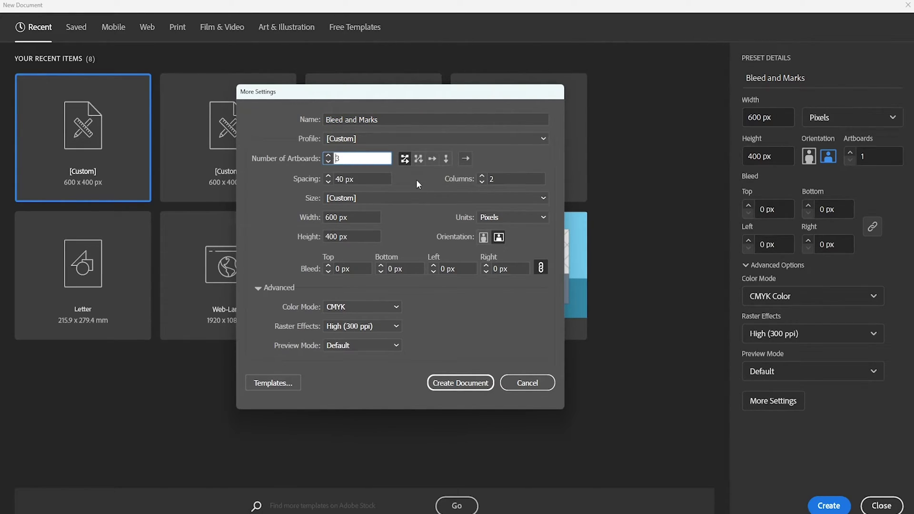
click(481, 176)
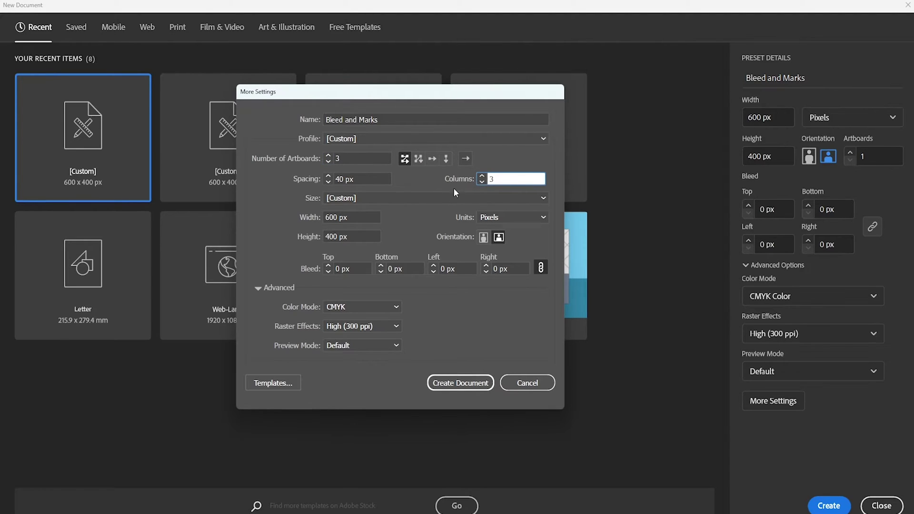
click(355, 268)
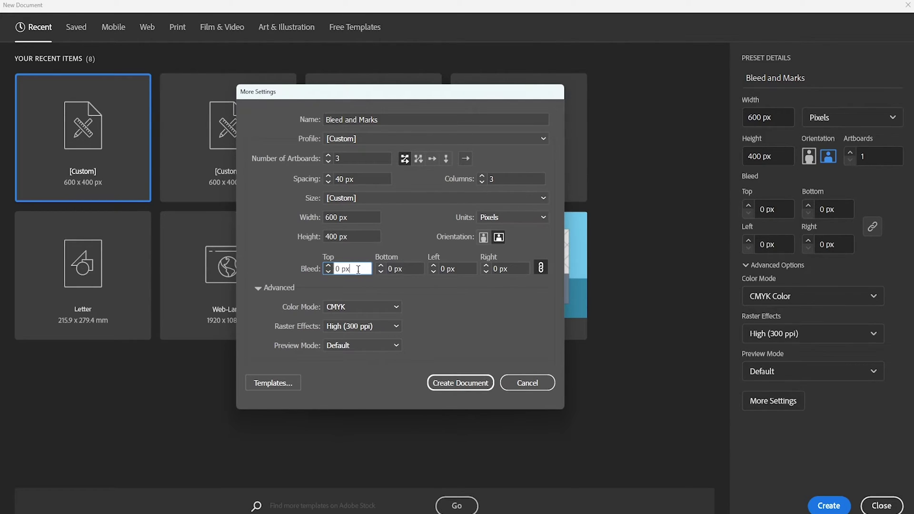
Step: Keep the units as Pixels and enter 10 px for the top bleed
click(496, 218)
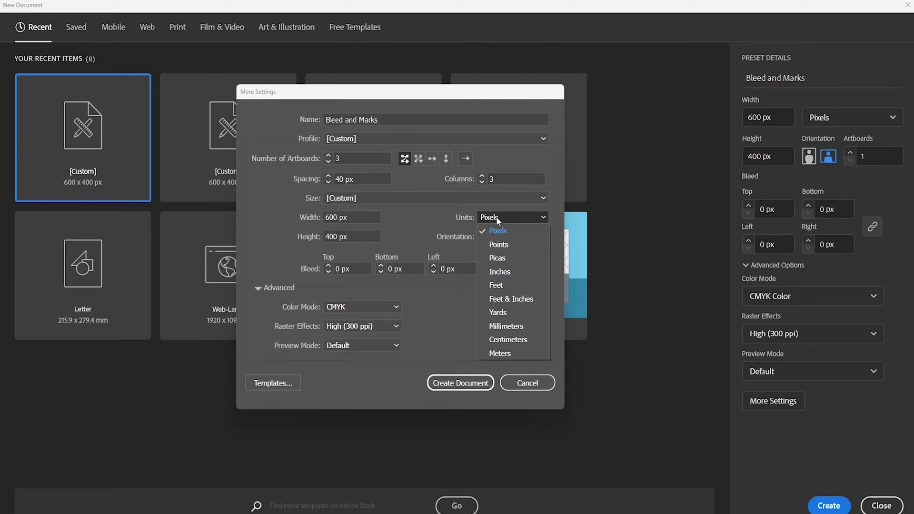
click(493, 218)
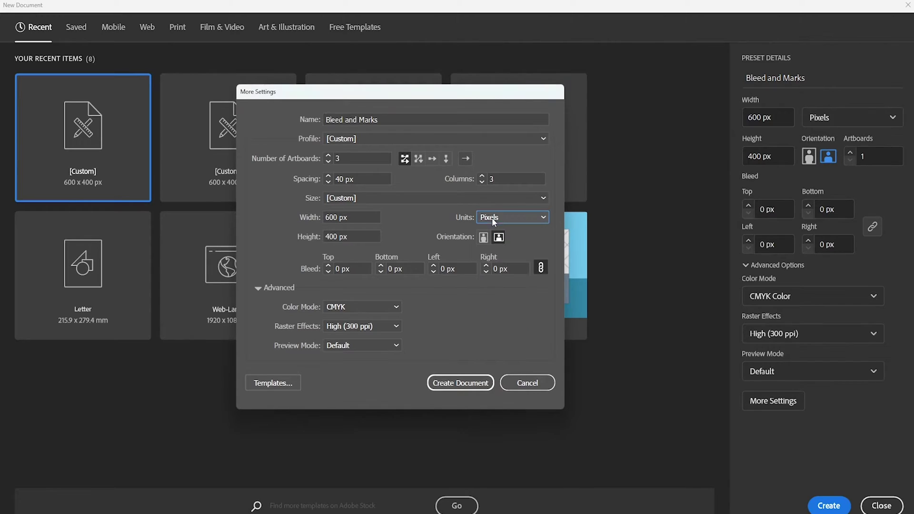
click(353, 268)
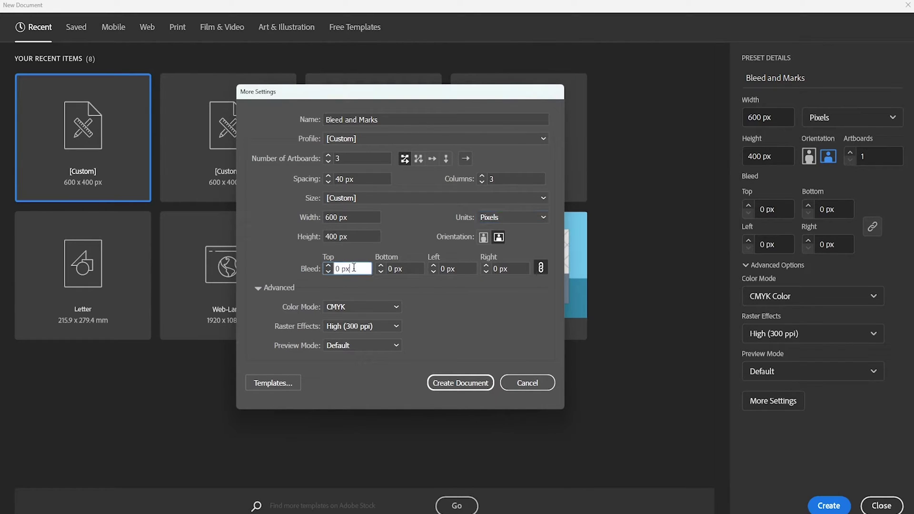
click(327, 271)
text(10)
Step: Unlink the bleed, raise top and bottom to 20 px, then relink all sides
click(540, 268)
click(349, 265)
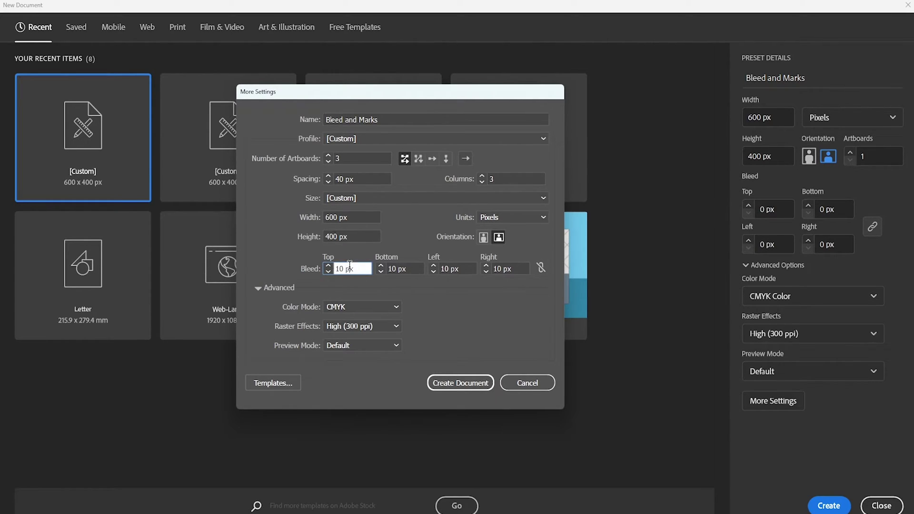
key(shift+Up)
click(462, 268)
click(410, 269)
key(shift+Up)
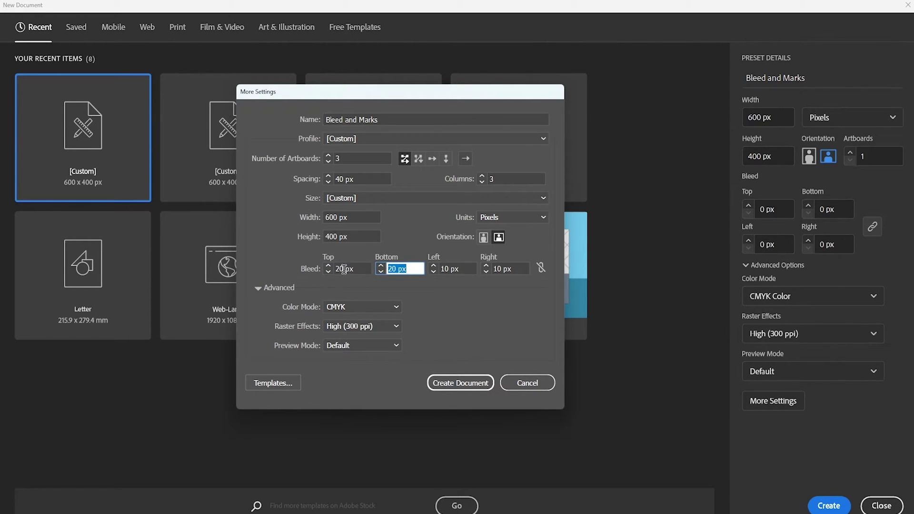
click(541, 267)
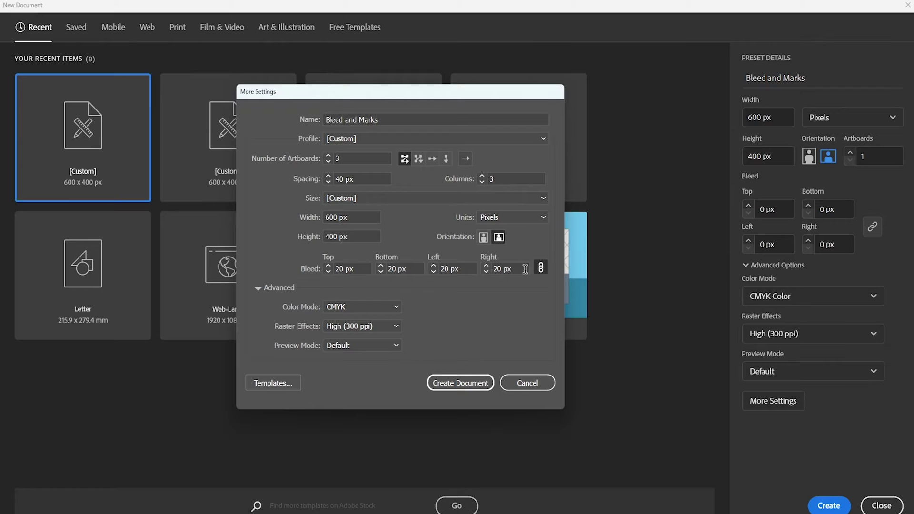
Step: Reset the linked bleed to 10 px on all four sides
double_click(350, 268)
key(BackSpace)
text(10)
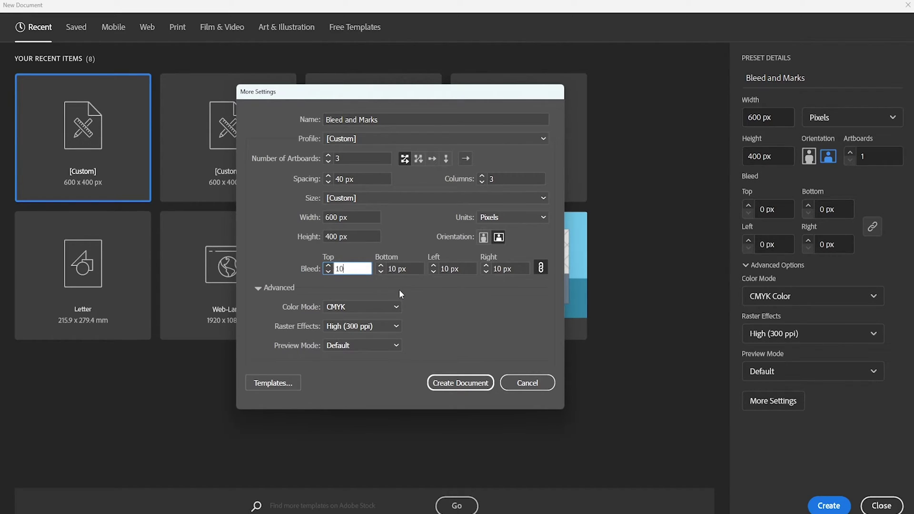
Step: Create the three-artboard document, then raise its bleed to 20 px in Document Setup
click(461, 383)
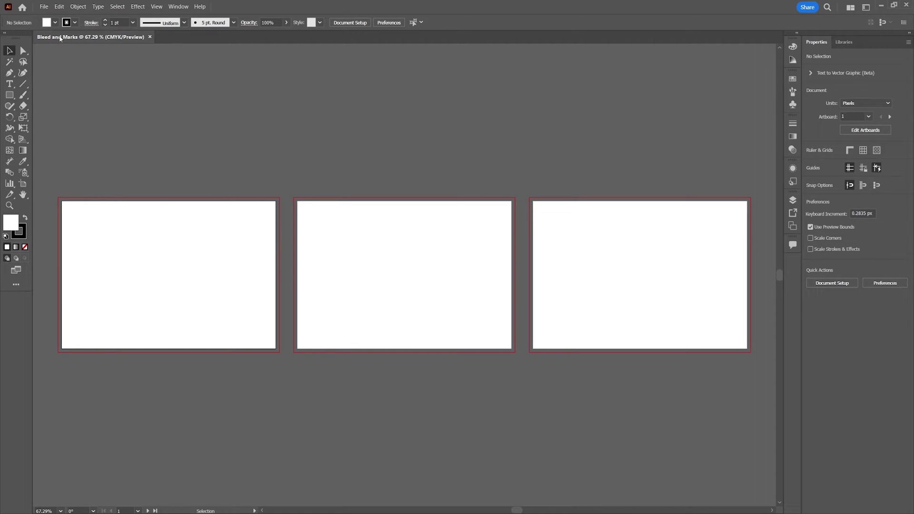
click(44, 10)
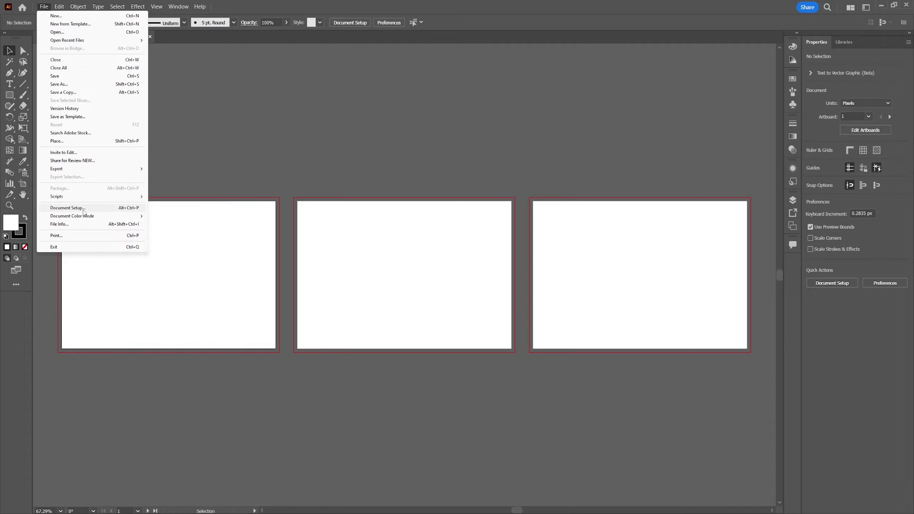
click(83, 208)
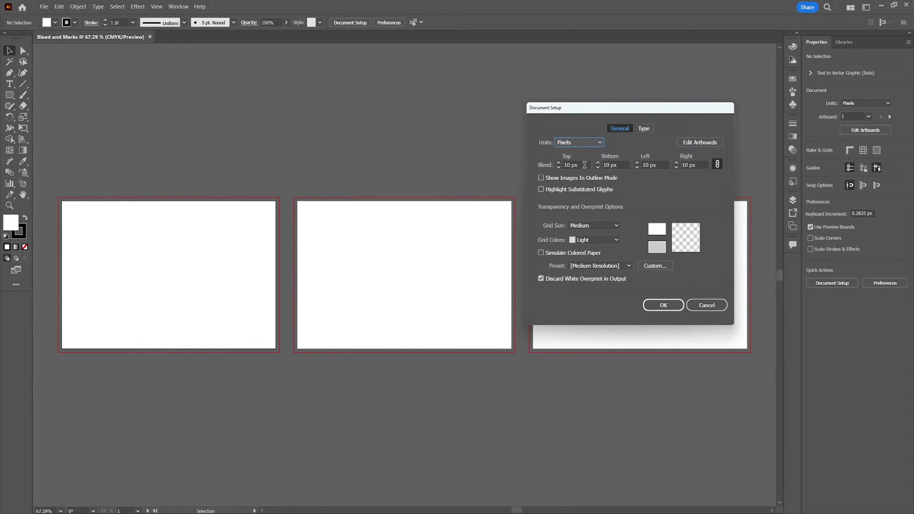
click(584, 165)
key(Up)
key(Up)
key(Up)
key(Up)
key(Up)
key(Up)
key(Up)
key(Up)
key(Up)
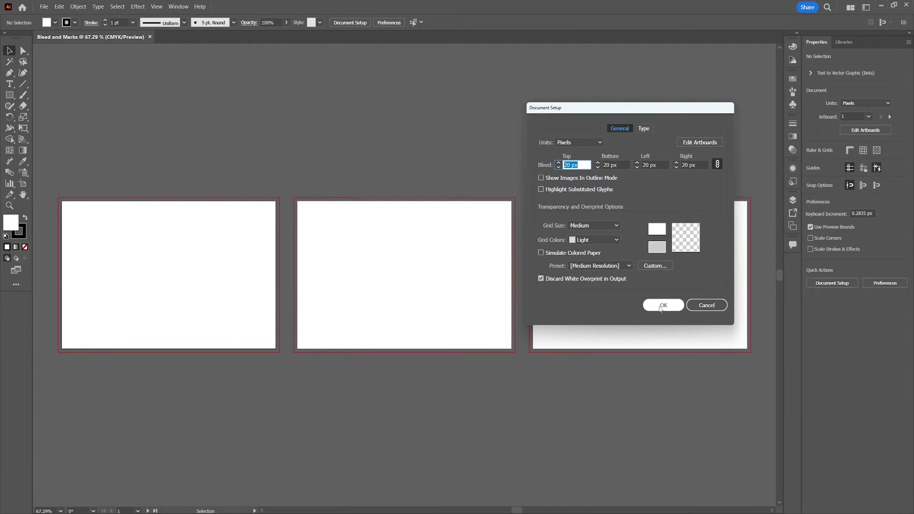
click(662, 306)
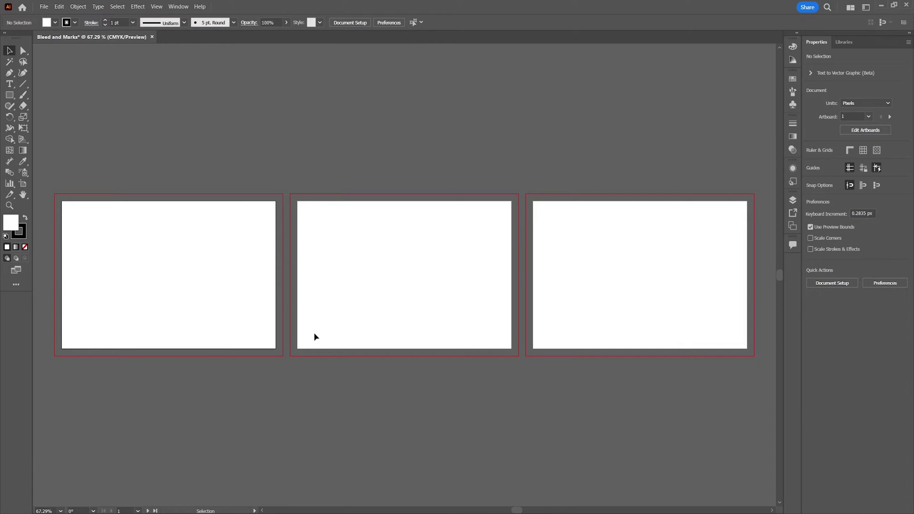
Step: Try green, no-stroke rectangles over artboards 1 and 2, then place a small logo copy on artboard 3
click(314, 336)
key(m)
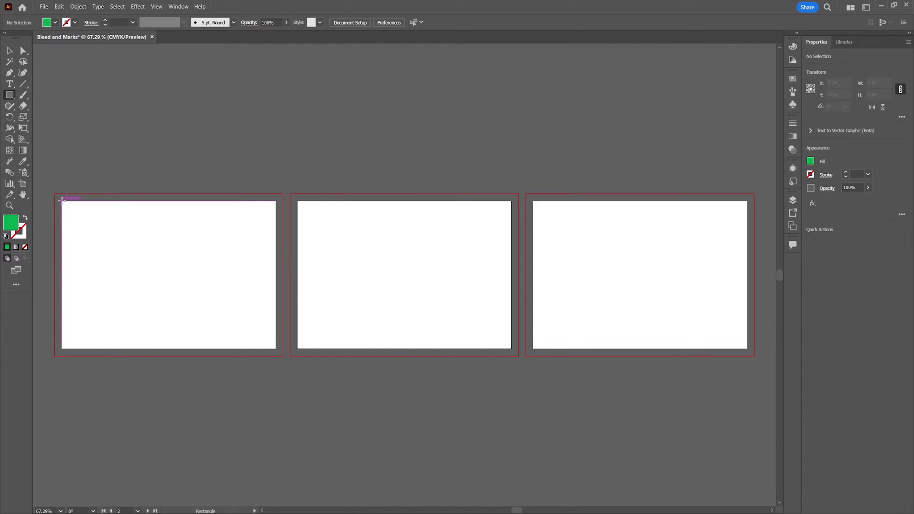
drag(61, 201, 275, 349)
key(ctrl+z)
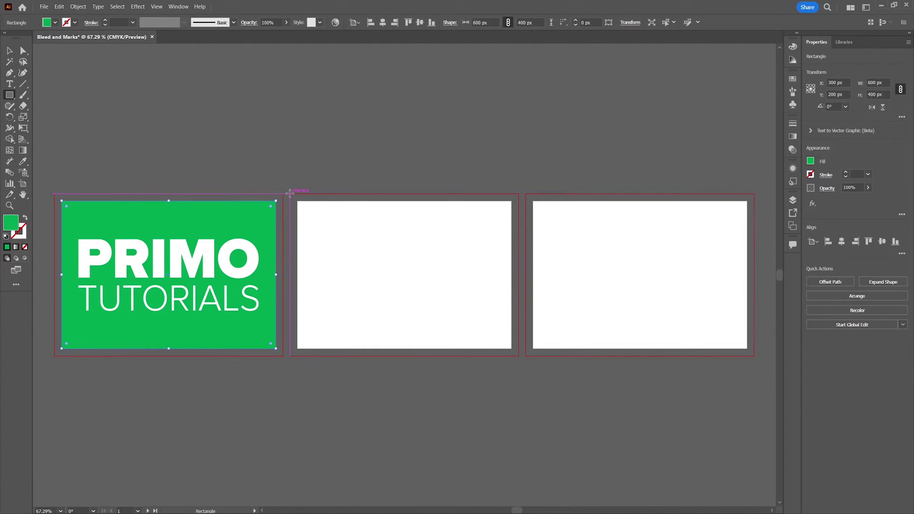
drag(290, 194, 515, 354)
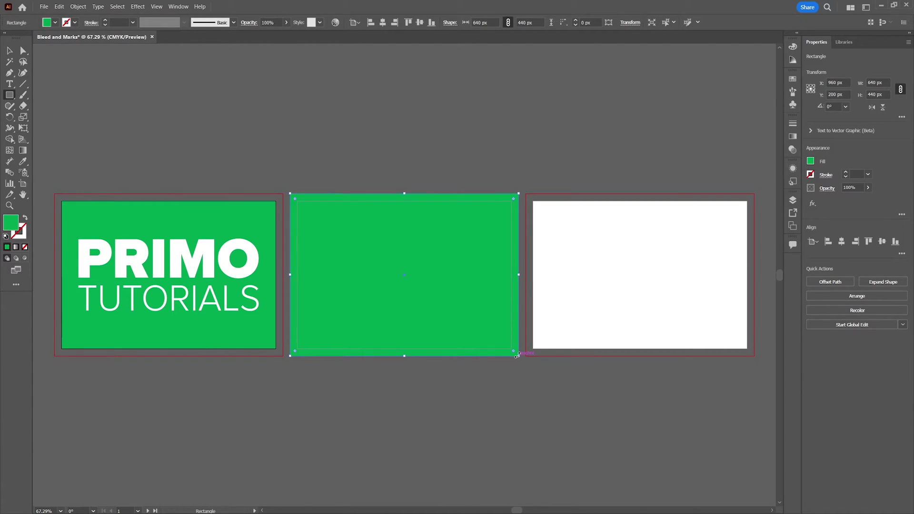
key(ctrl+z)
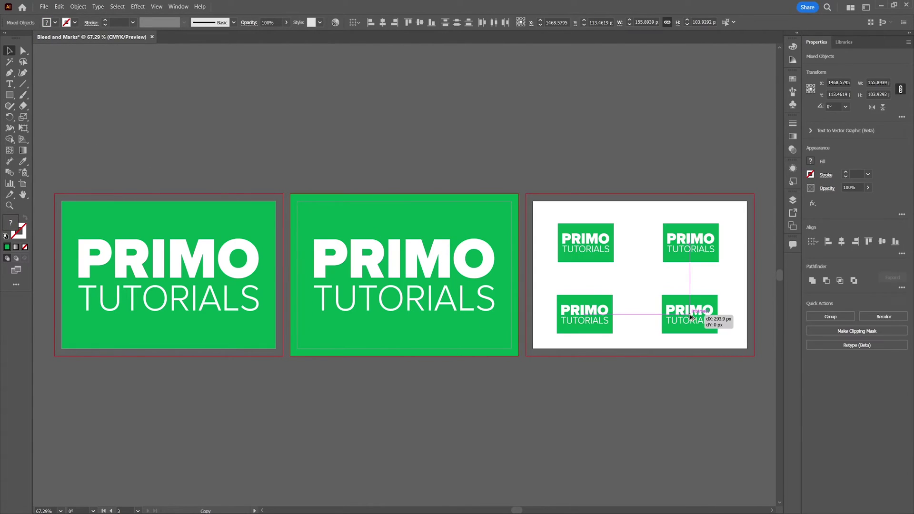
drag(704, 312, 704, 314)
click(568, 134)
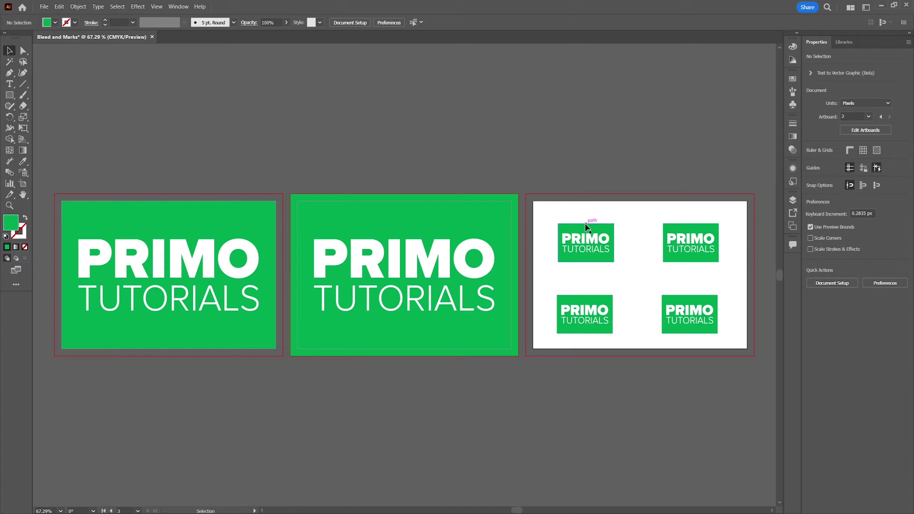
click(586, 227)
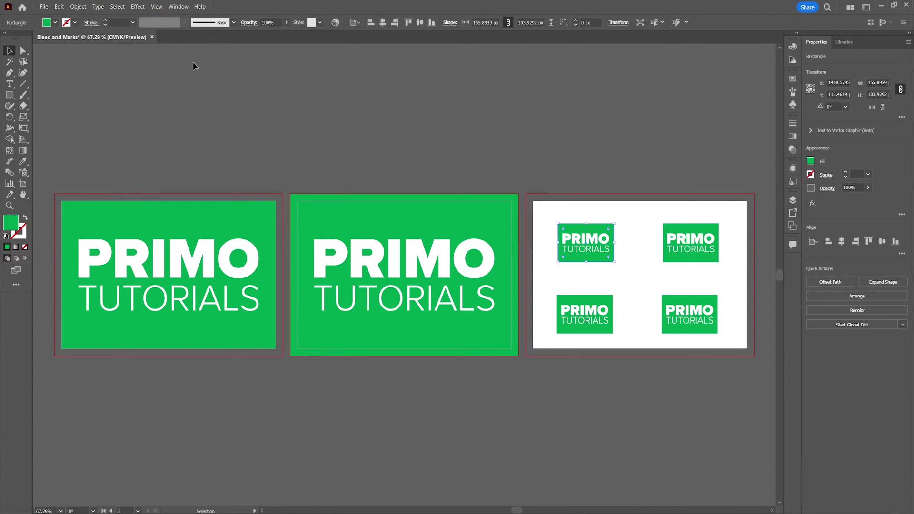
click(136, 6)
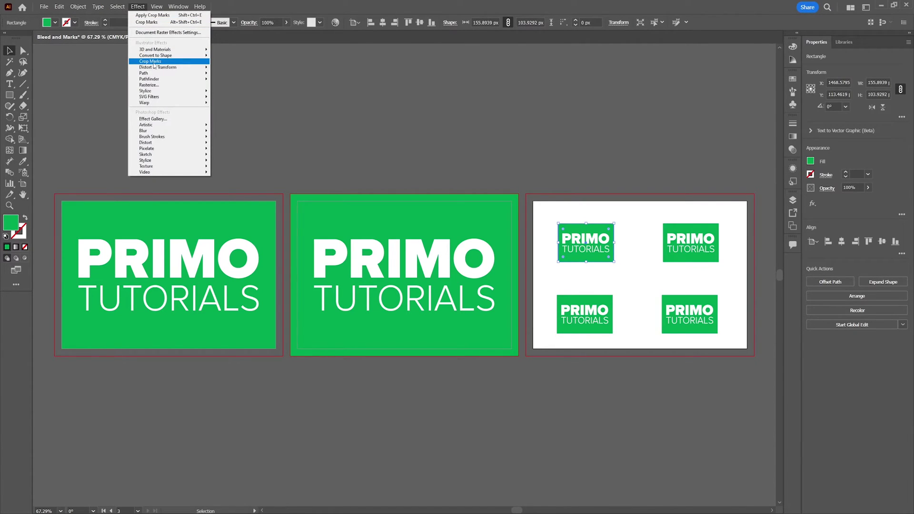
click(154, 63)
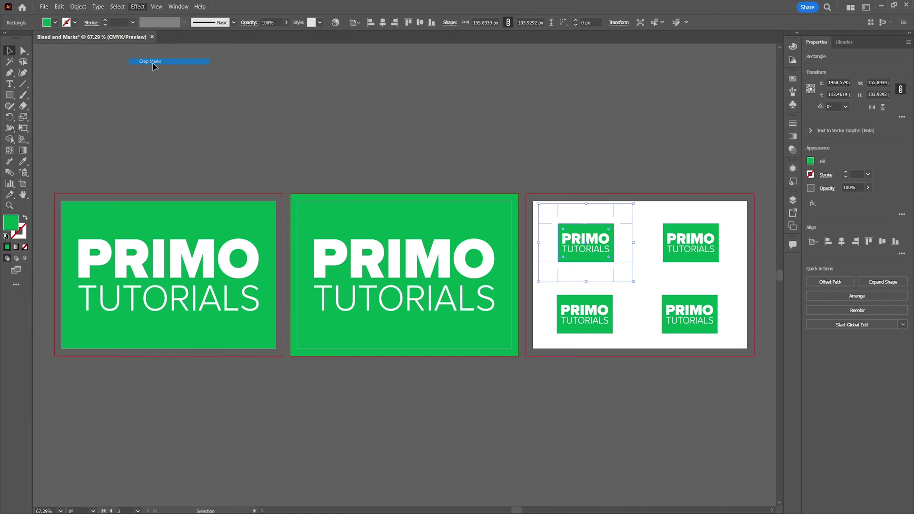
click(570, 218)
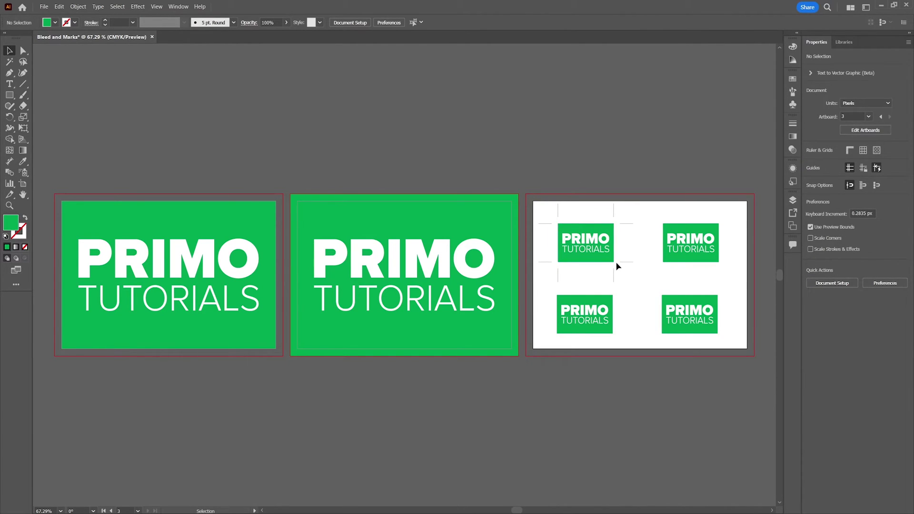
click(610, 234)
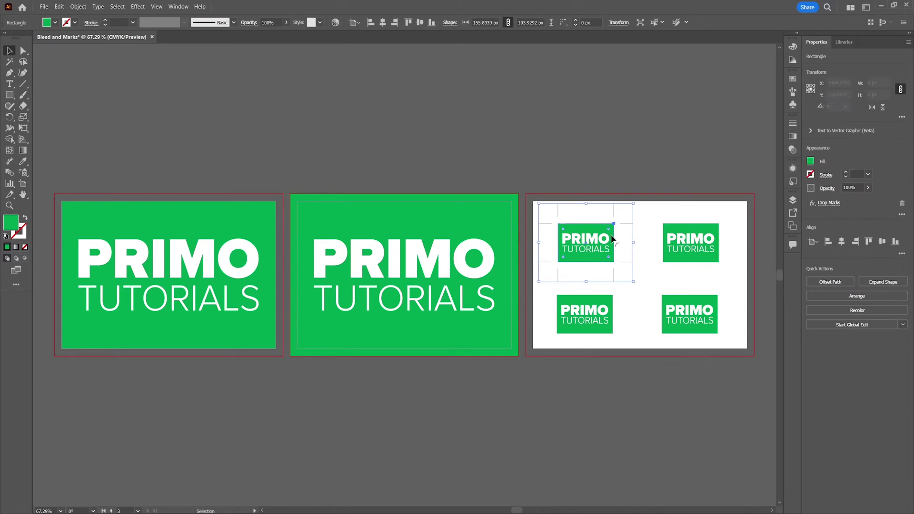
click(586, 220)
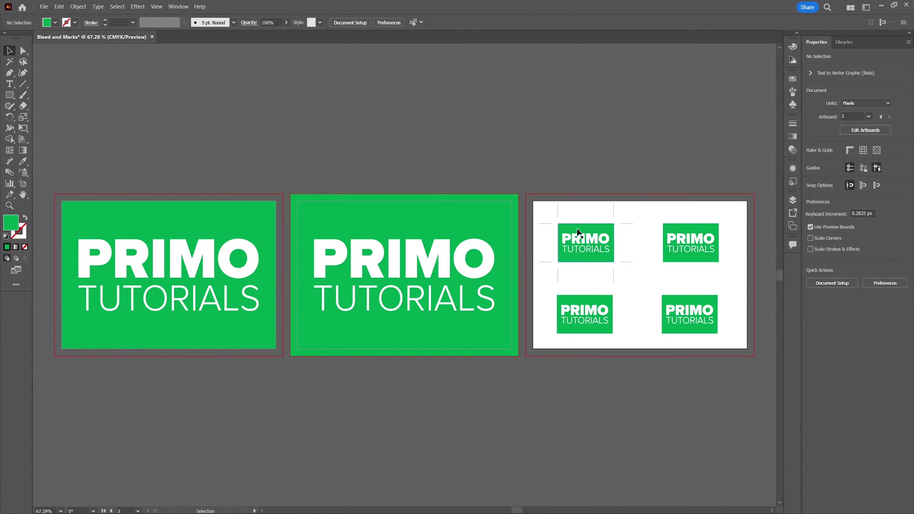
click(589, 236)
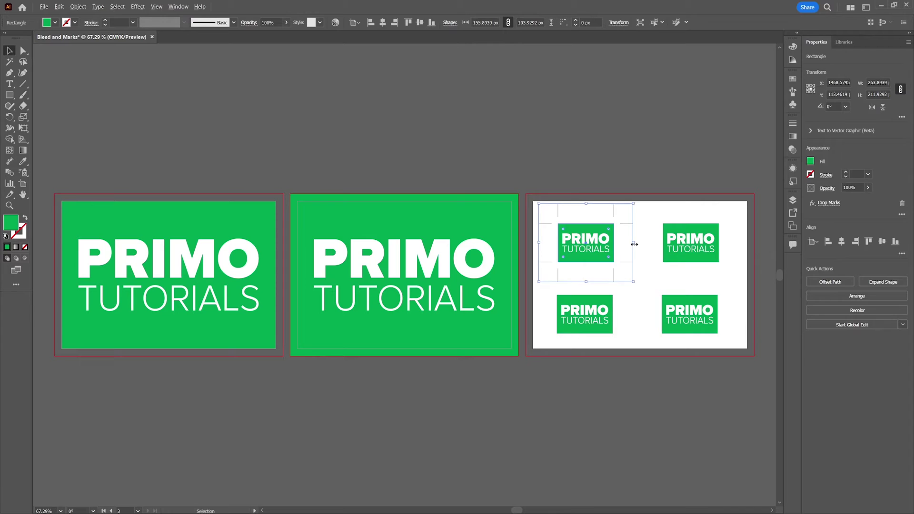
mouse_move(634, 243)
mouse_down()
mouse_move(648, 245)
mouse_move(617, 243)
mouse_up()
click(585, 168)
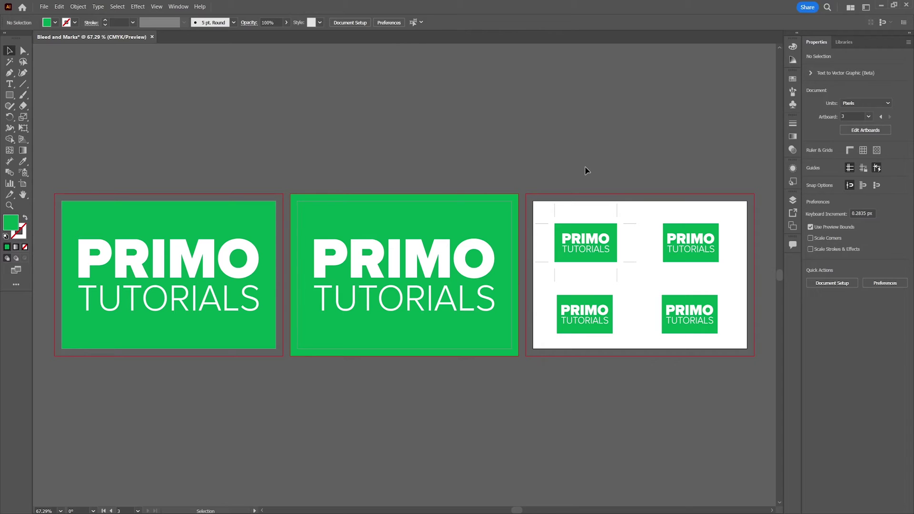
click(590, 227)
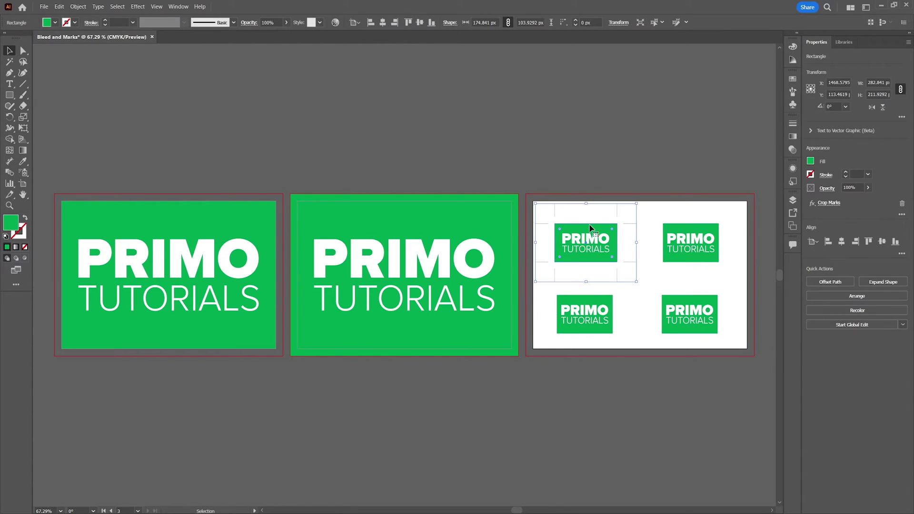
Step: Apply the Crop Marks effect to all four small logos on artboard 3
shift+click(697, 225)
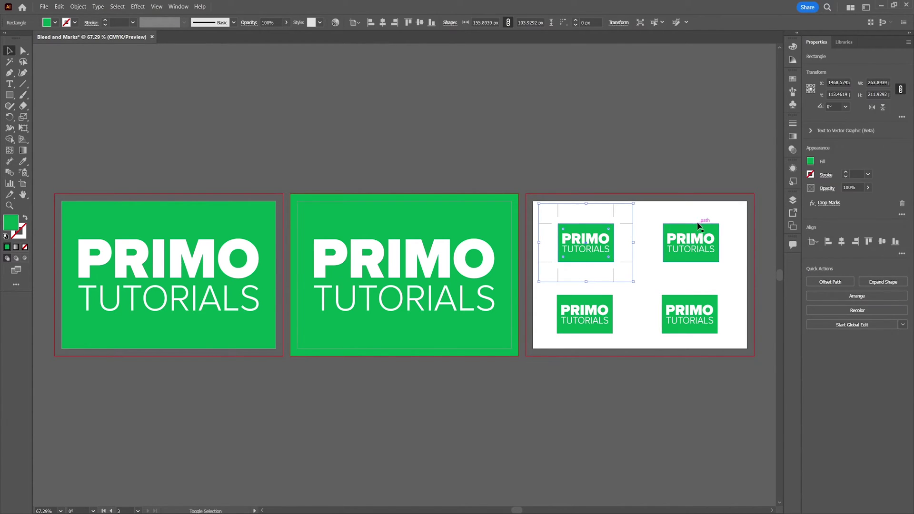
shift+click(603, 300)
shift+click(670, 303)
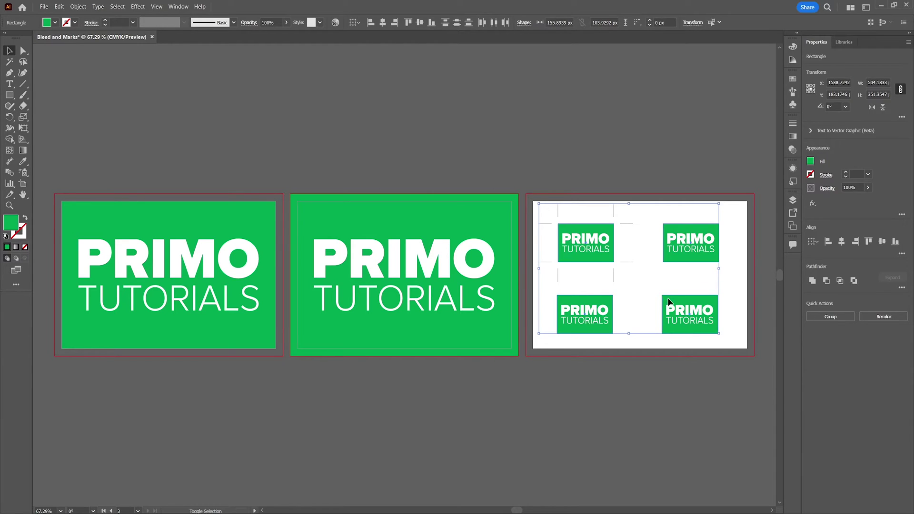
click(139, 7)
click(161, 61)
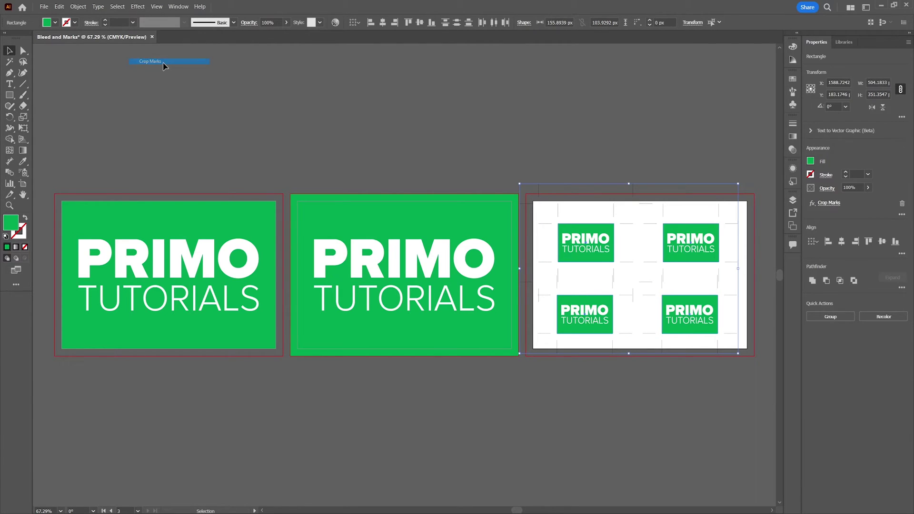
click(656, 155)
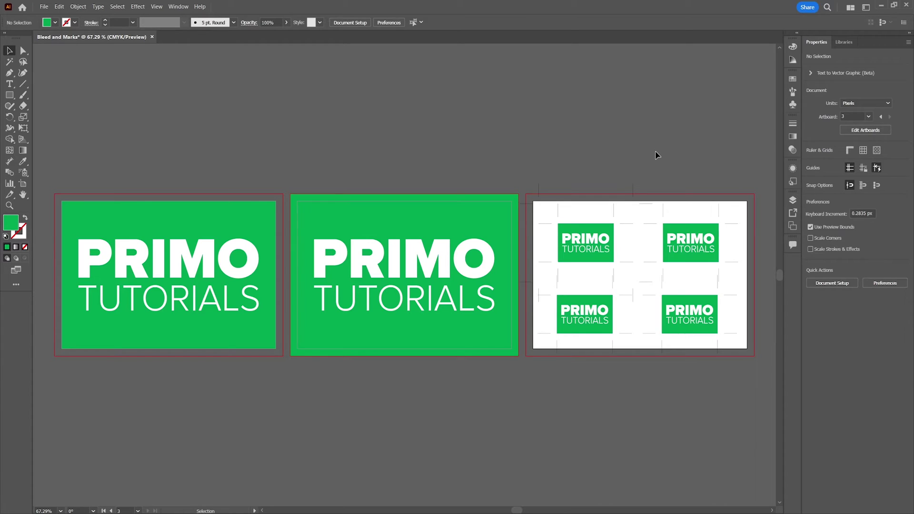
Step: Undo the crop marks and deselect the logos
key(ctrl)
key(ctrl+z)
key(ctrl+z)
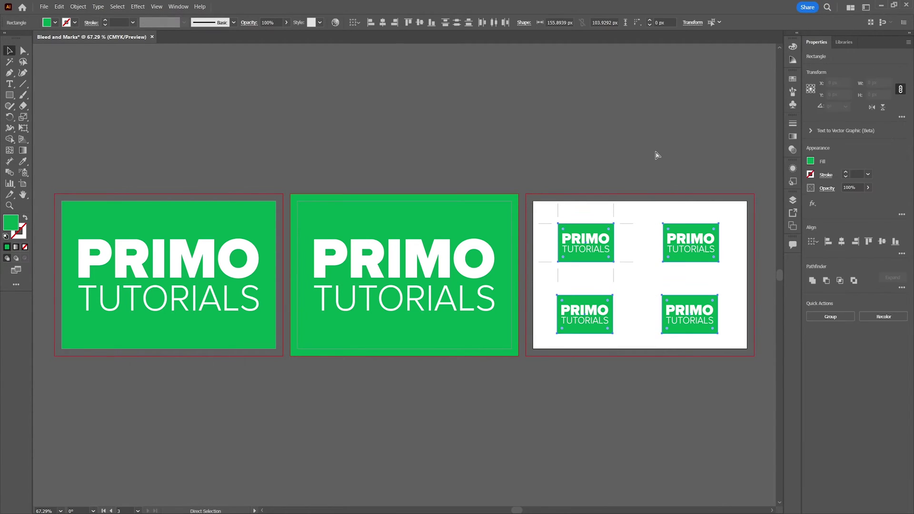
click(654, 149)
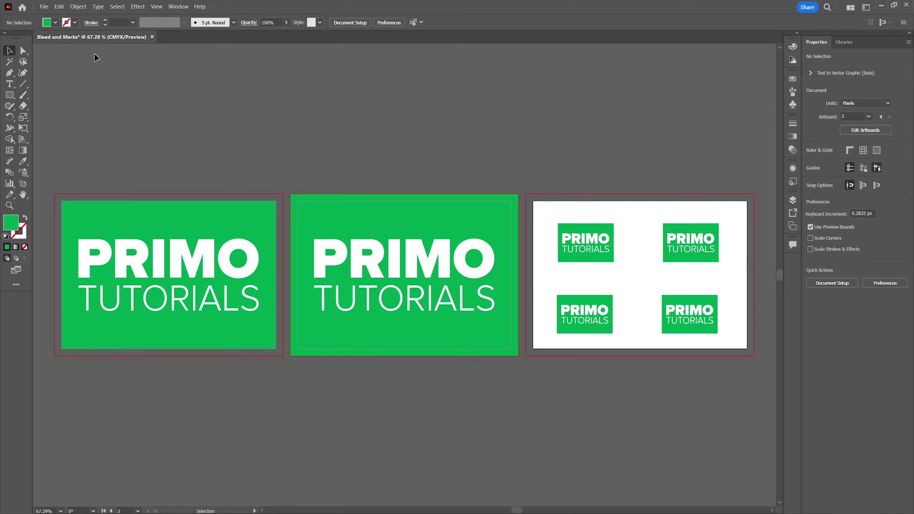
Step: Save the document as 'Bleed and Marks' in Adobe PDF (*.PDF) format
click(42, 9)
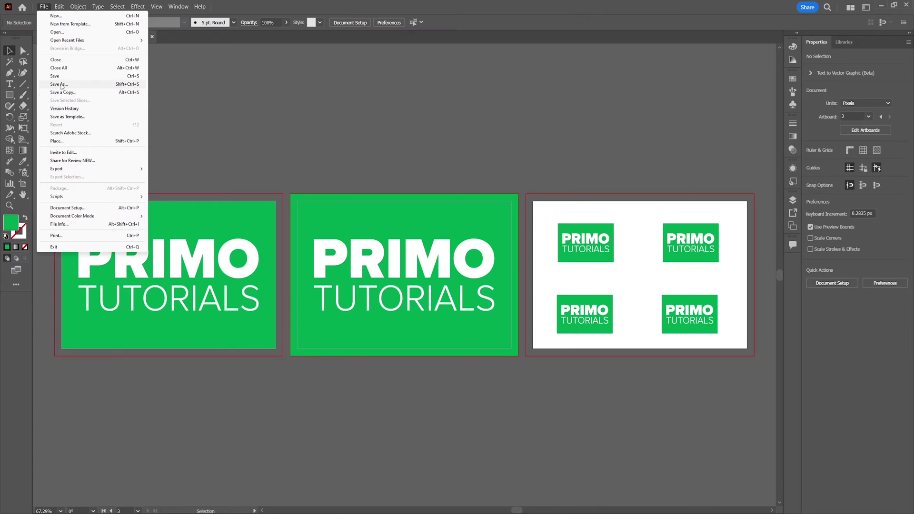
click(59, 84)
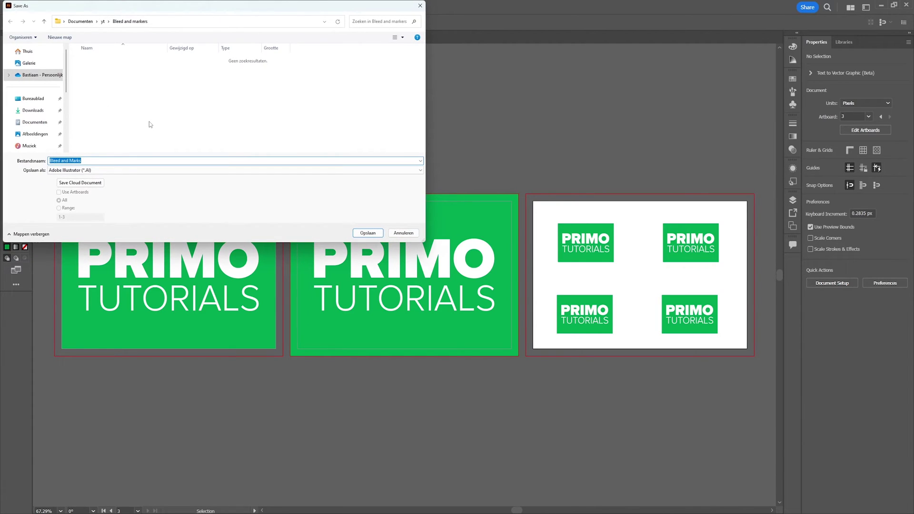
click(72, 169)
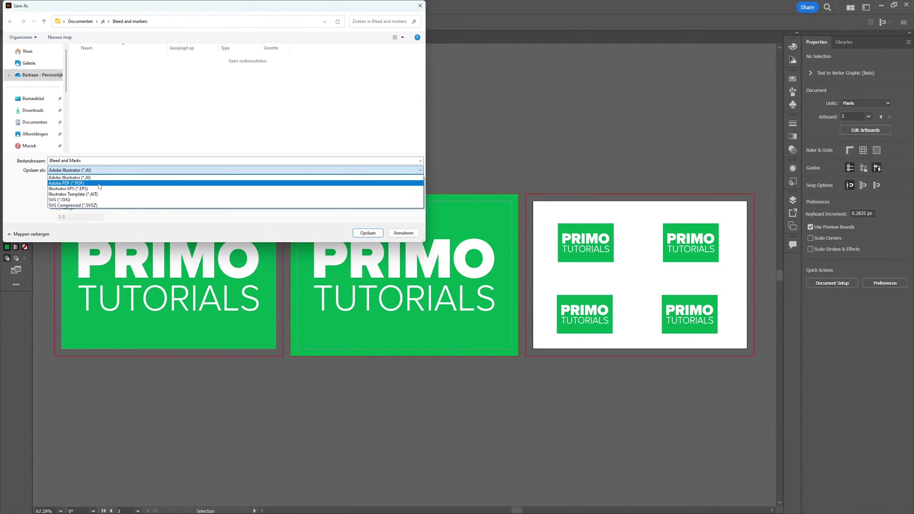
click(67, 182)
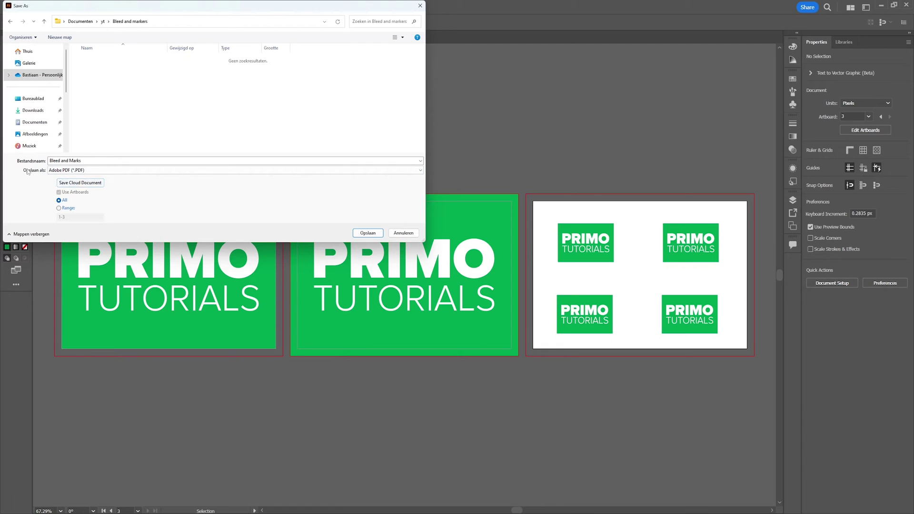
click(373, 236)
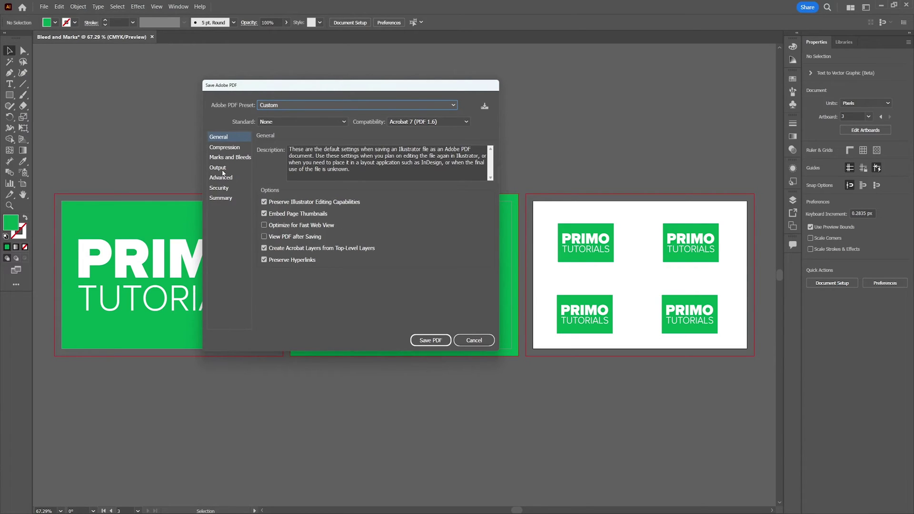
Step: Choose the [PDF/X-1a:2001] preset and enable Use Document Bleed Settings in Marks and Bleeds
click(219, 158)
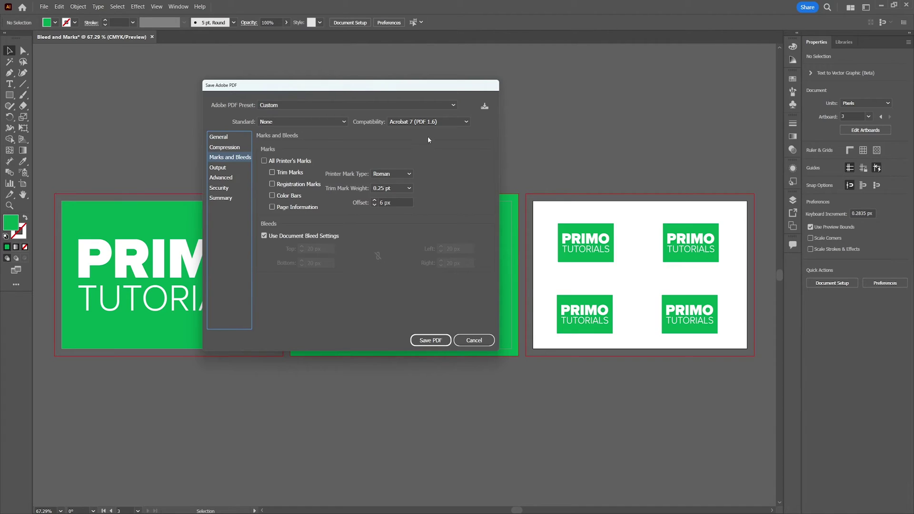
click(302, 105)
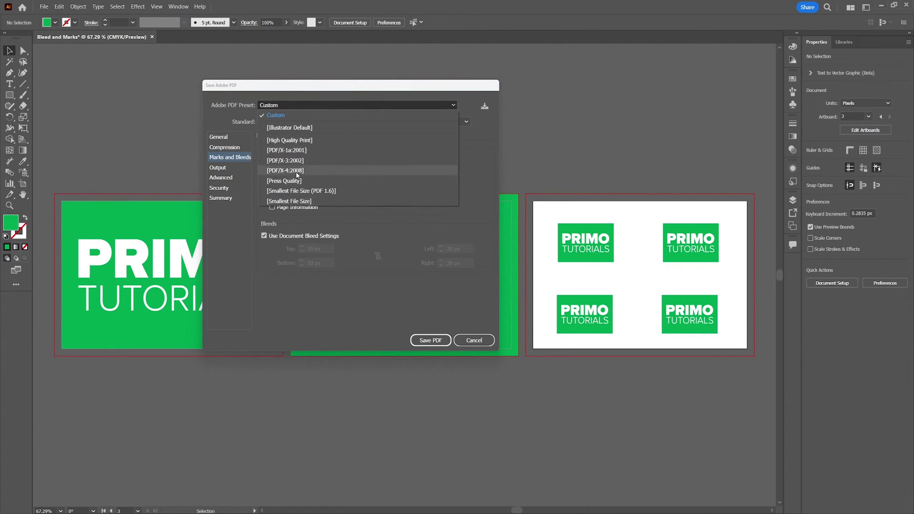
click(283, 150)
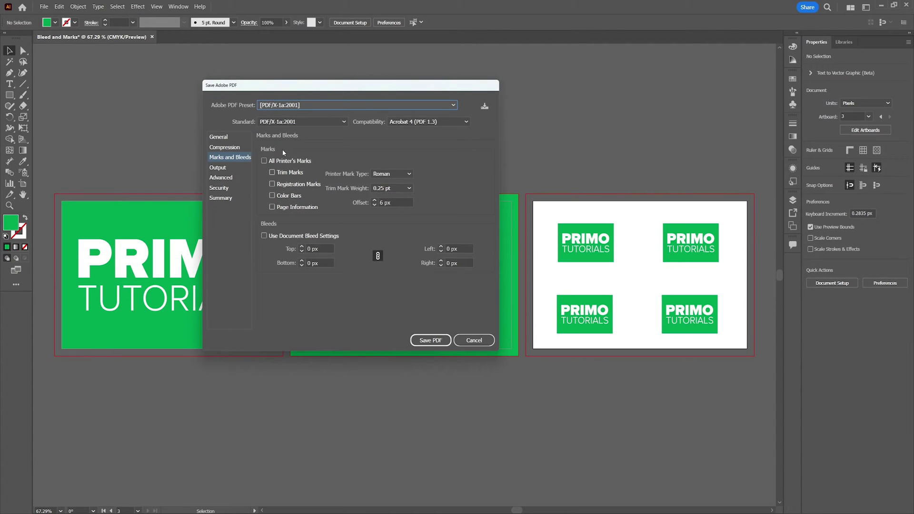
click(264, 235)
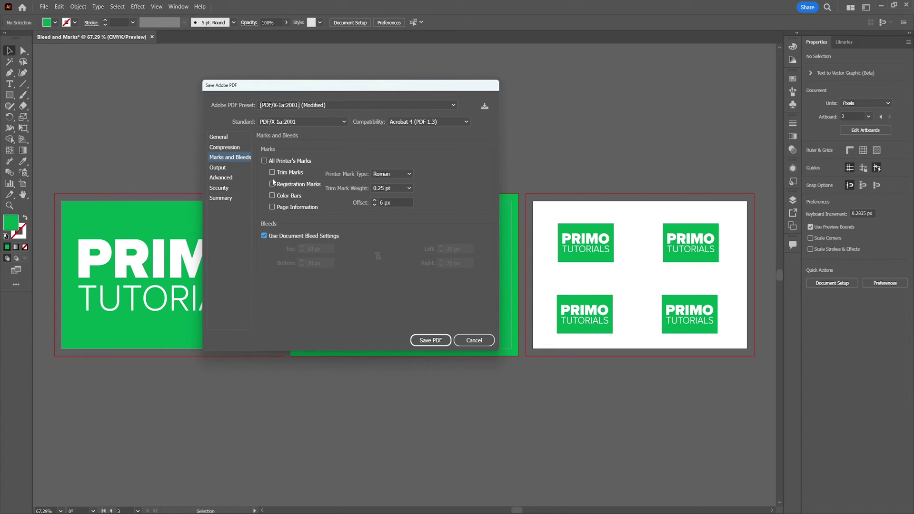
Step: Enable Trim Marks and Color Bars with a 10 px offset, then save the PDF past the PDF/X warning
click(273, 173)
click(274, 196)
click(398, 203)
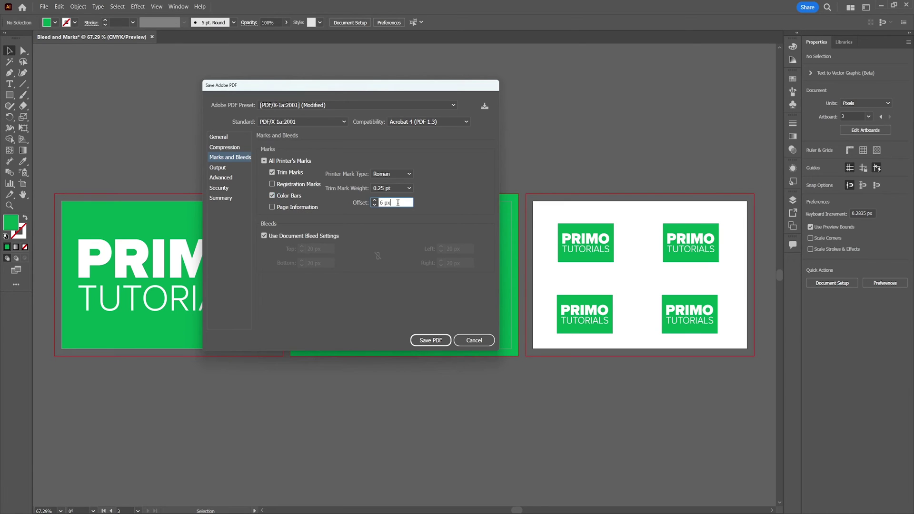
key(Up)
key(Up)
key(Up)
key(Up)
key(shift+Tab)
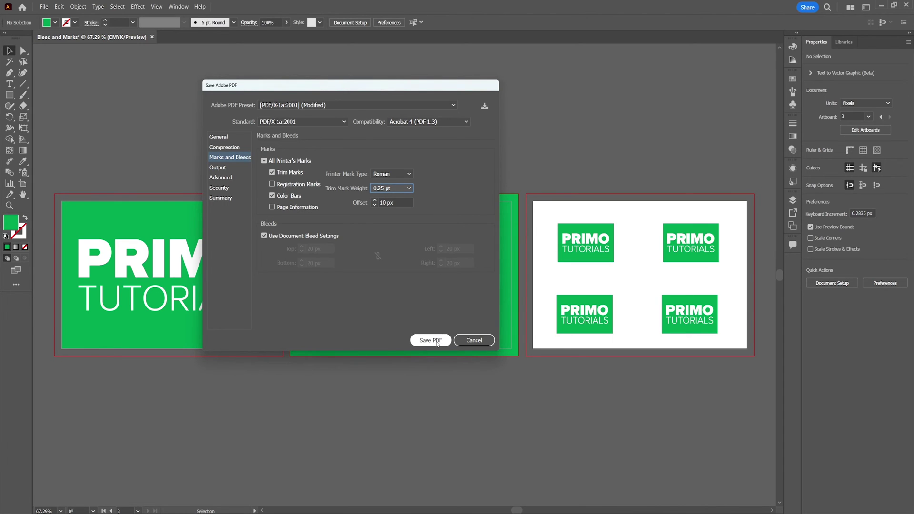
click(437, 342)
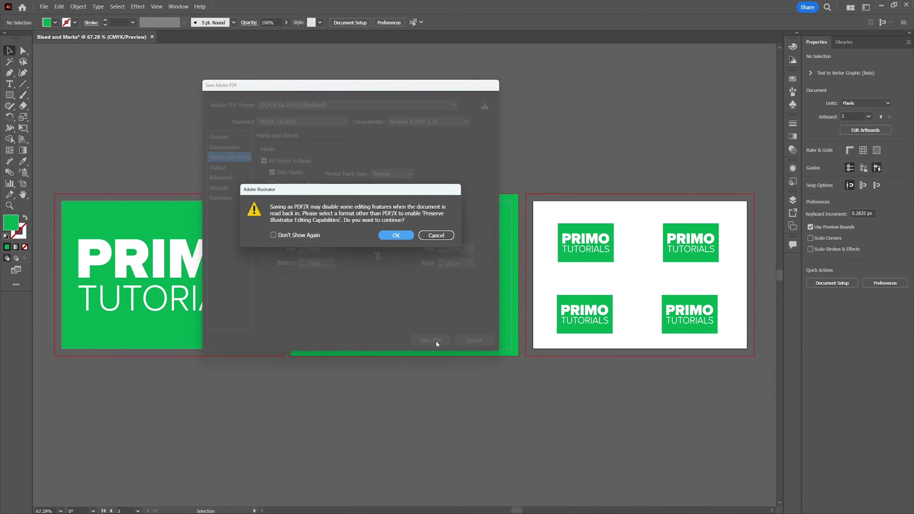
click(391, 235)
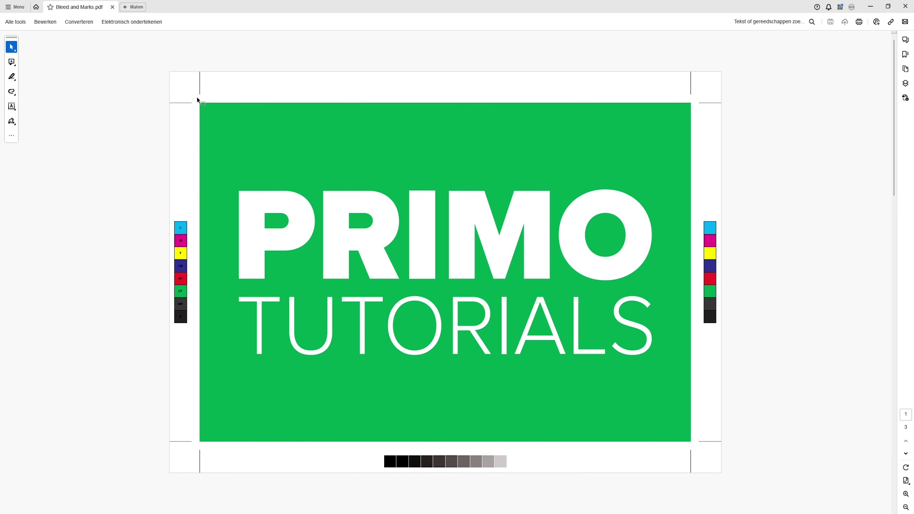
Step: Scroll to page 2 to inspect the green artwork extending past the trim marks
scroll(567, 140, down, 3)
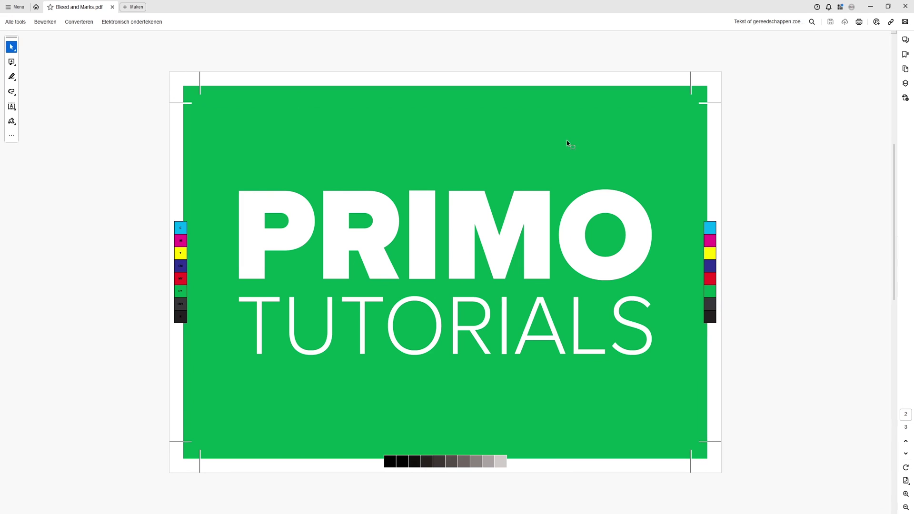